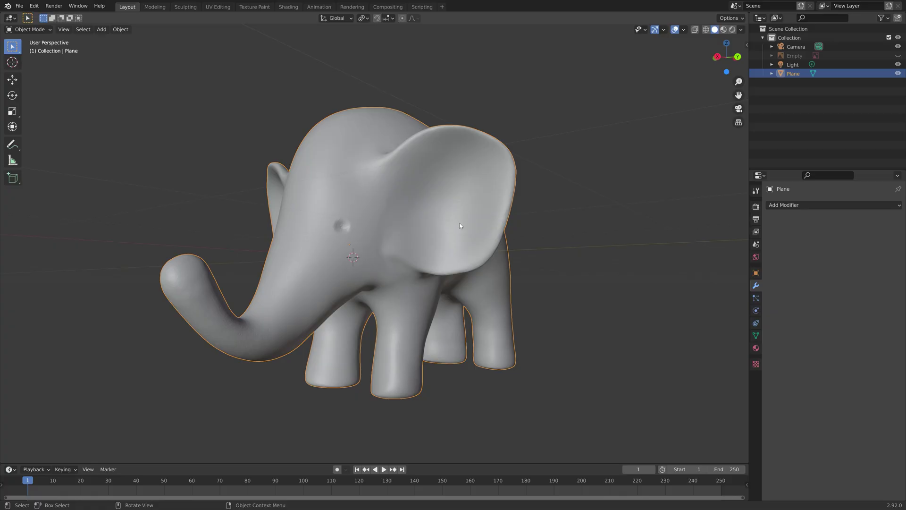
- Add a Solidify modifier to the elephant mesh and raise its thickness to 0.06 m
middle_drag(460, 226, 427, 208)
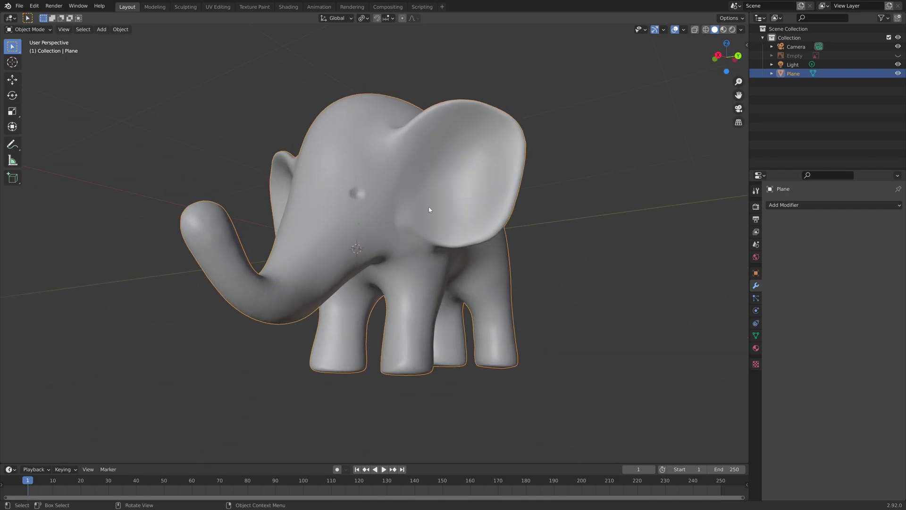
click(813, 201)
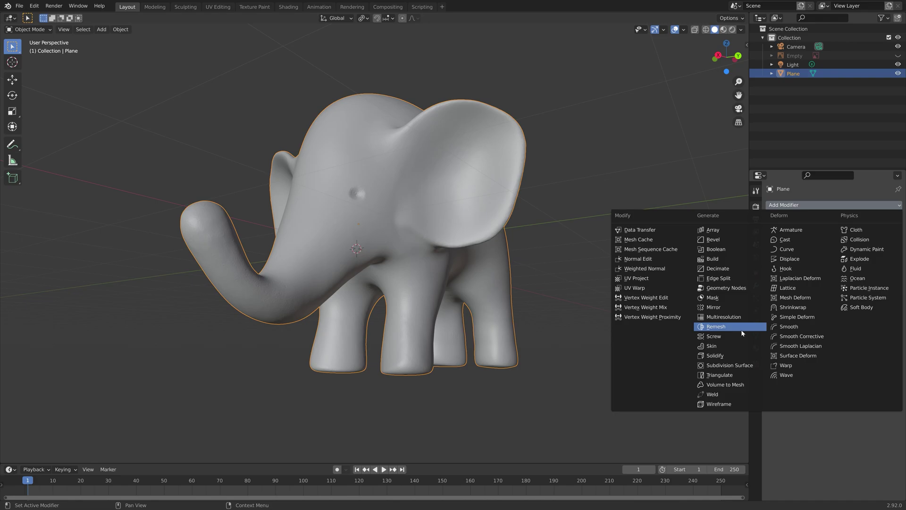
click(715, 356)
click(888, 245)
click(887, 244)
click(888, 245)
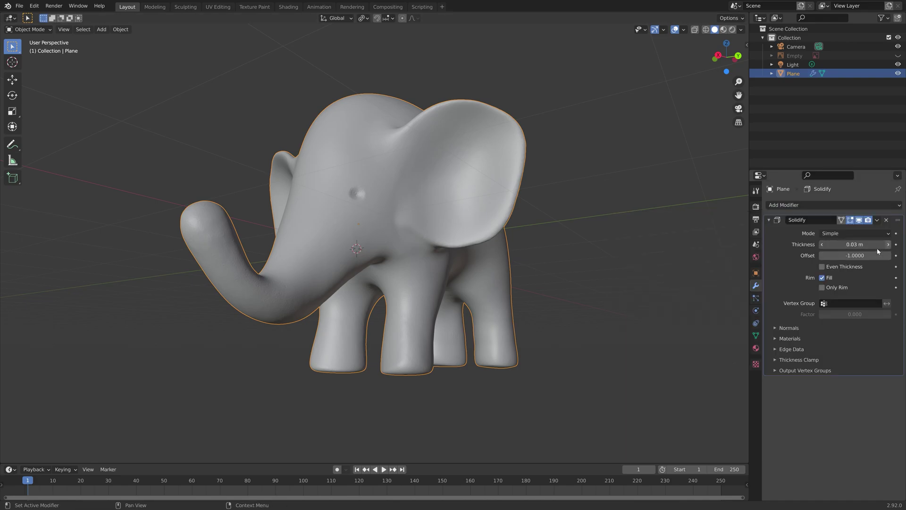
scroll(587, 283, up, 10)
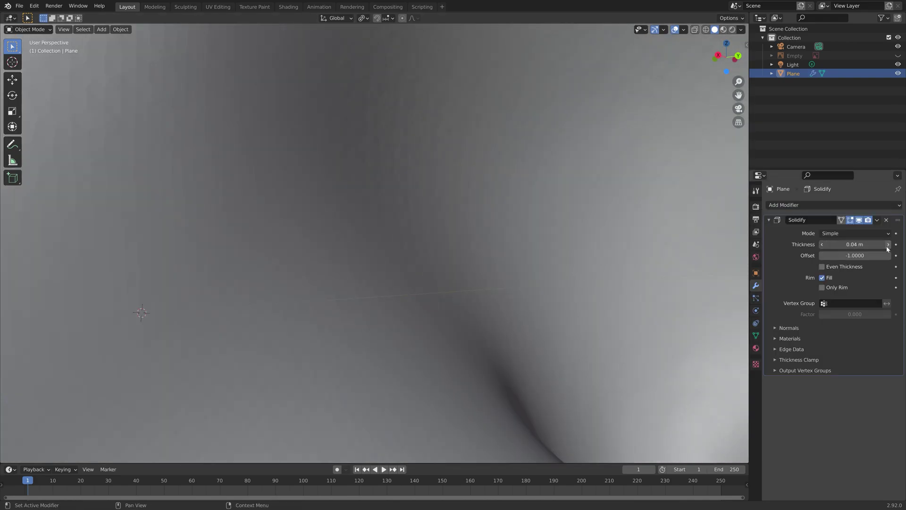
click(888, 245)
click(887, 245)
scroll(625, 307, down, 10)
scroll(614, 303, up, 10)
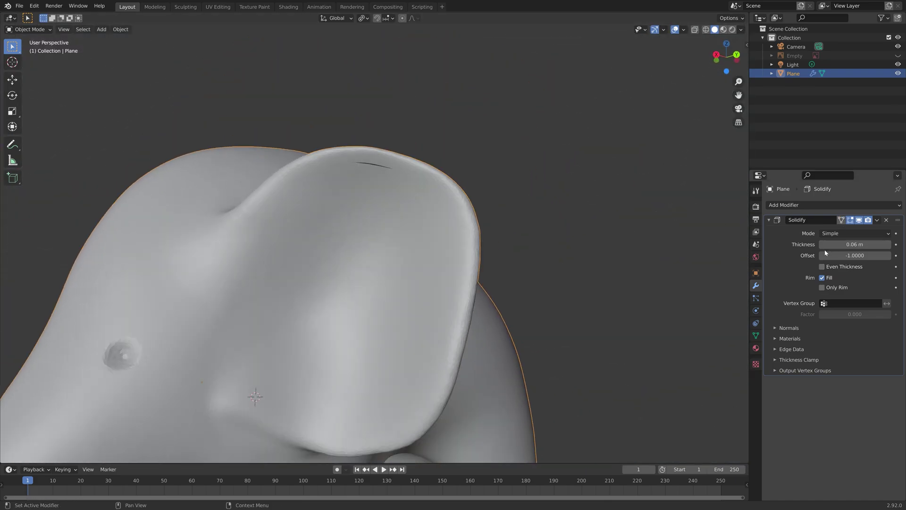
- Check the ears from several sides, reduce the Solidify thickness to just below 0.05 m, and apply the modifier
click(822, 244)
middle_drag(566, 225, 464, 310)
scroll(464, 310, up, 5)
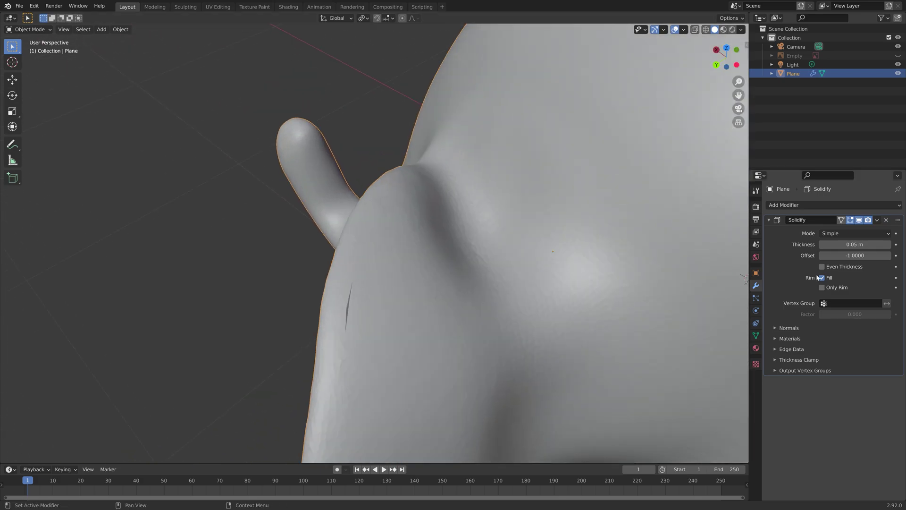
click(823, 245)
scroll(568, 299, down, 1)
middle_drag(568, 298, 418, 259)
click(877, 220)
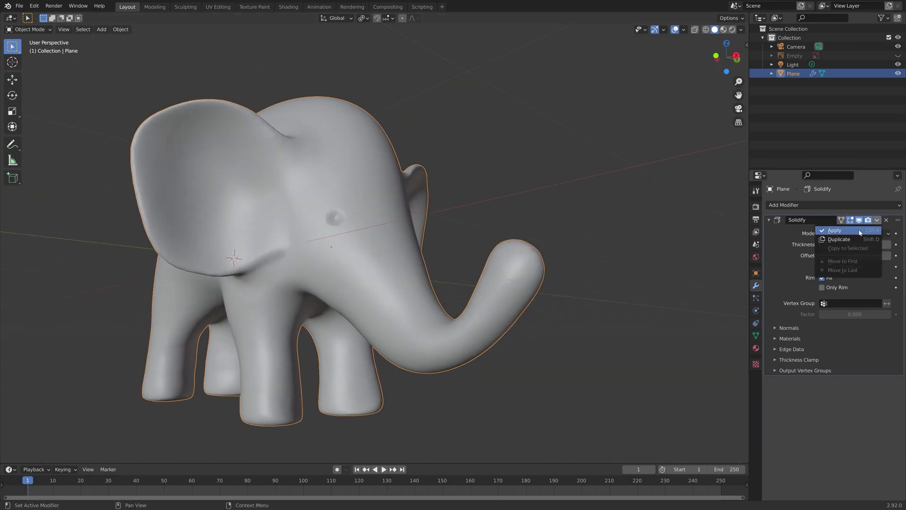
click(842, 229)
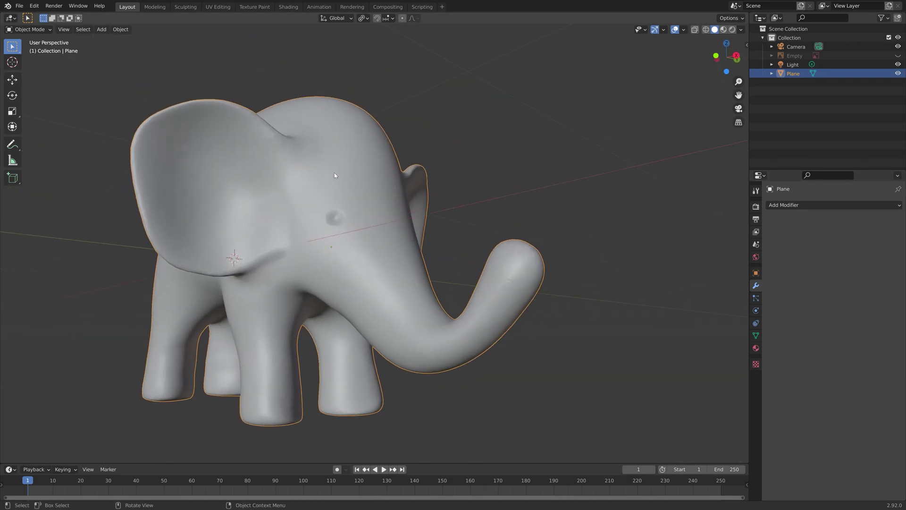
- Inspect the elephant's mesh density in Edit Mode, return to Object Mode, and examine the head surface up close
key(Tab)
mouse_move(338, 197)
middle_down()
mouse_move(406, 279)
mouse_move(568, 189)
mouse_move(554, 196)
mouse_move(554, 211)
mouse_move(574, 189)
mouse_move(538, 237)
middle_up()
key(alt+z)
key(shift+z)
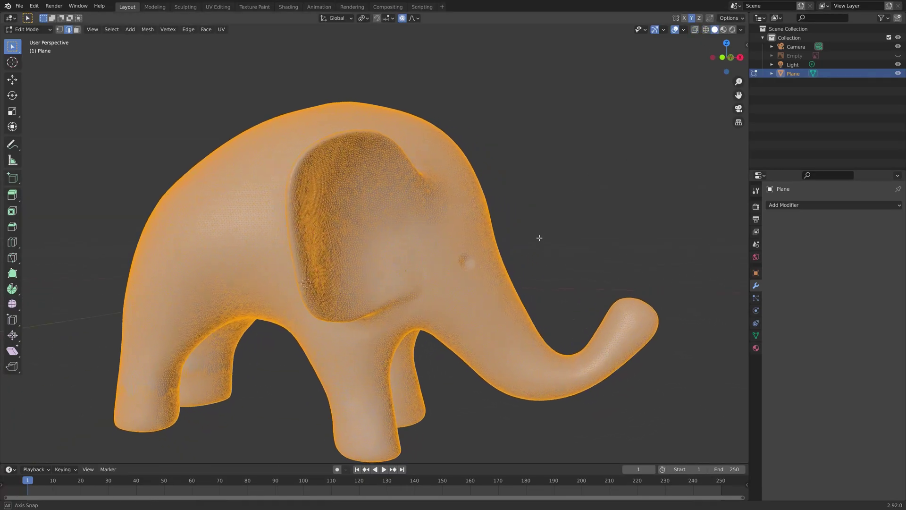
scroll(536, 234, down, 3)
click(36, 29)
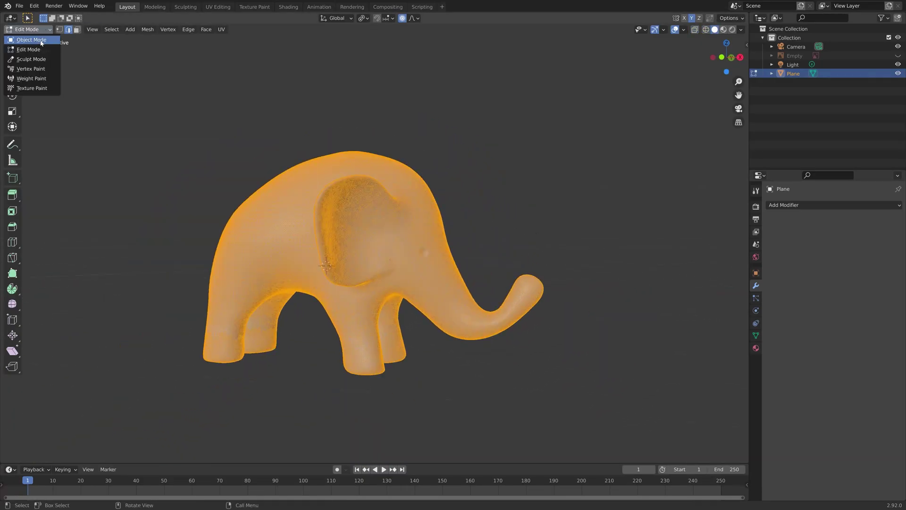
click(41, 43)
middle_drag(321, 218, 130, 107)
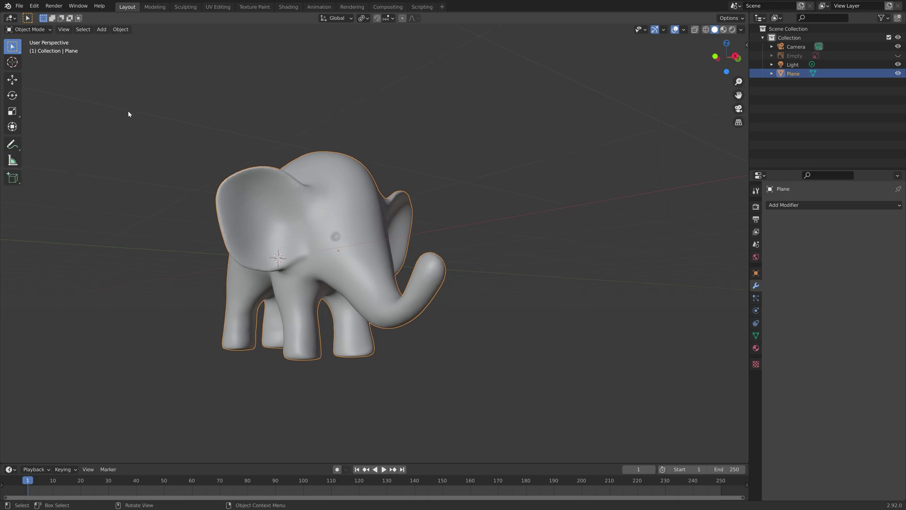
scroll(333, 283, up, 8)
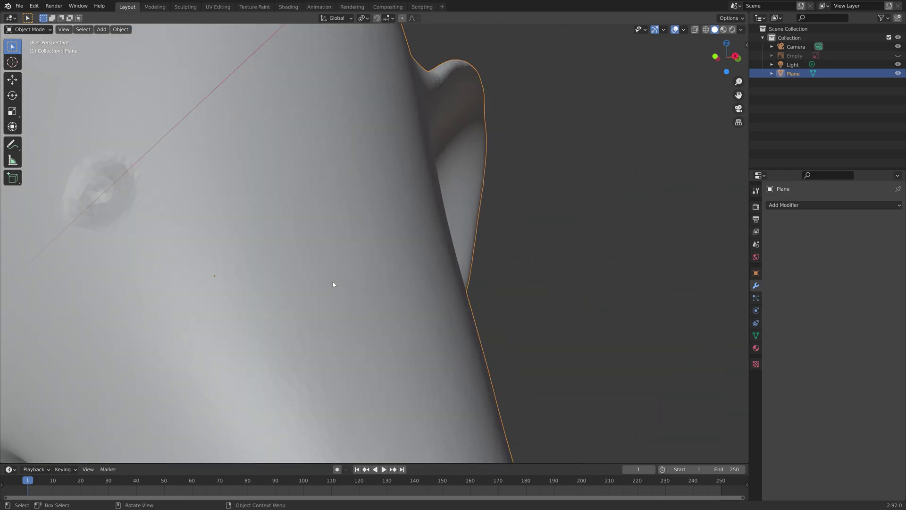
scroll(346, 281, down, 4)
scroll(347, 280, down, 4)
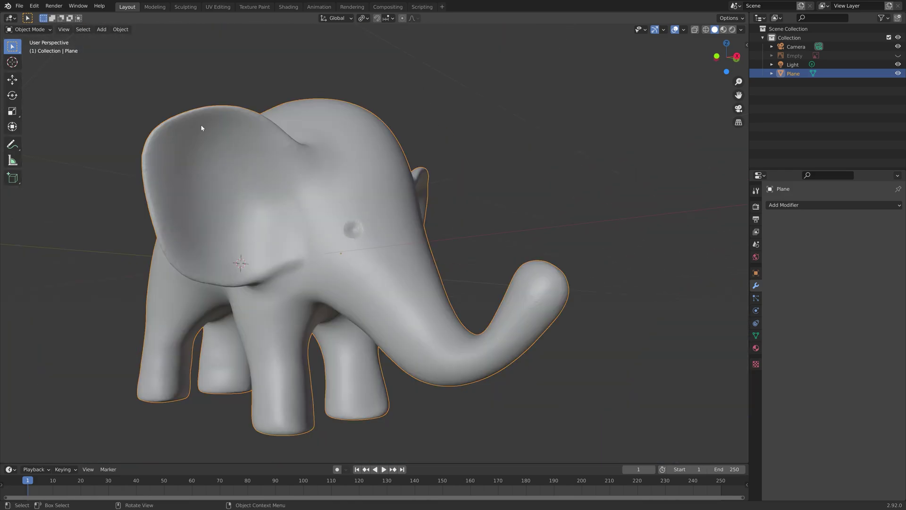
- Enable the Mesh: 3D-Print Toolbox add-on in the preferences
click(34, 6)
click(62, 134)
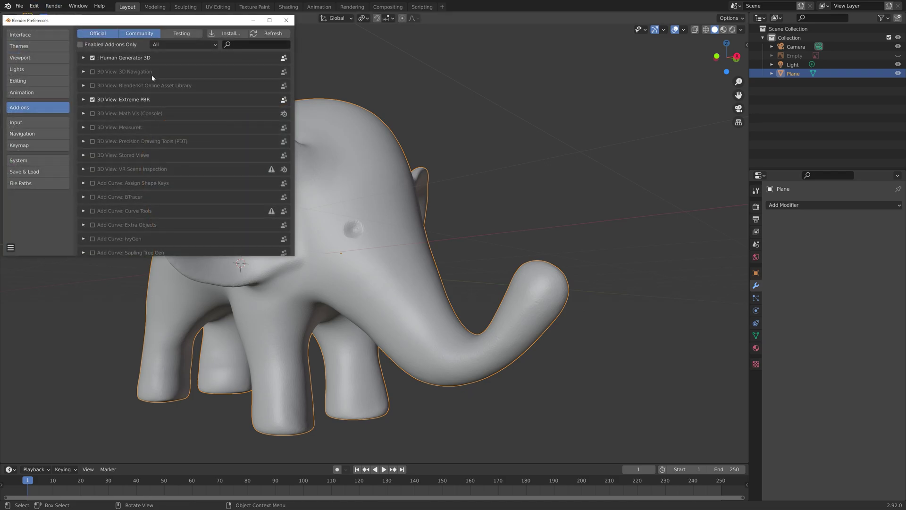
click(234, 44)
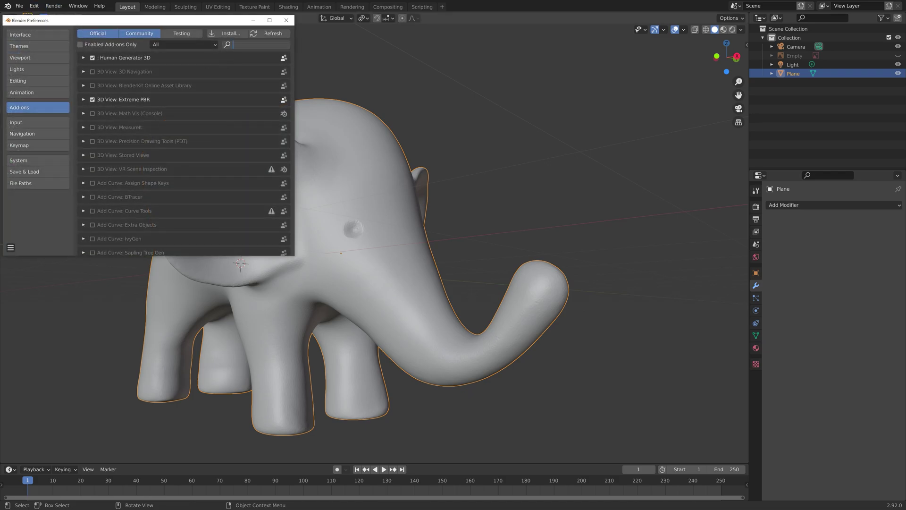
text(prin)
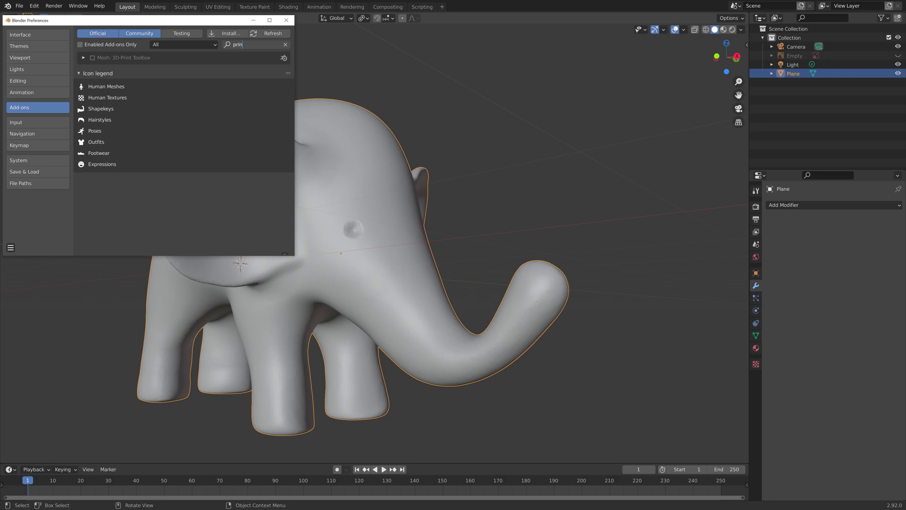
click(93, 58)
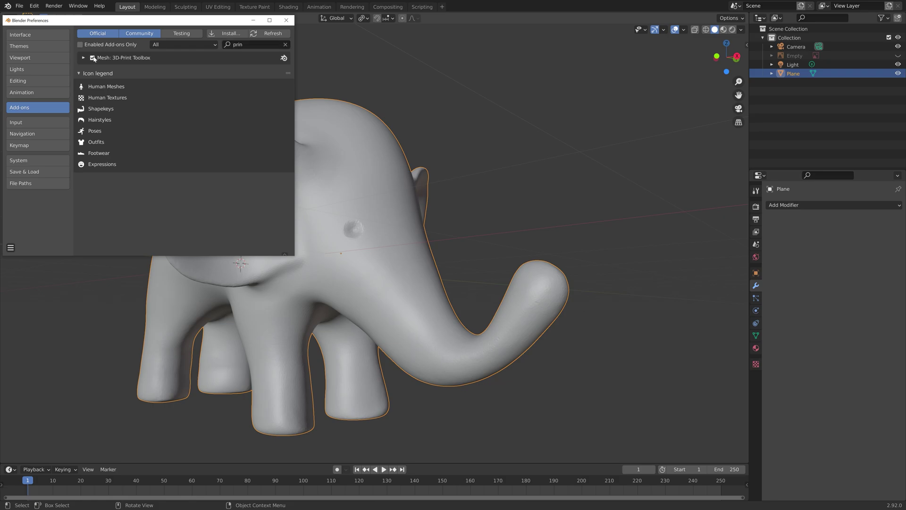
click(286, 21)
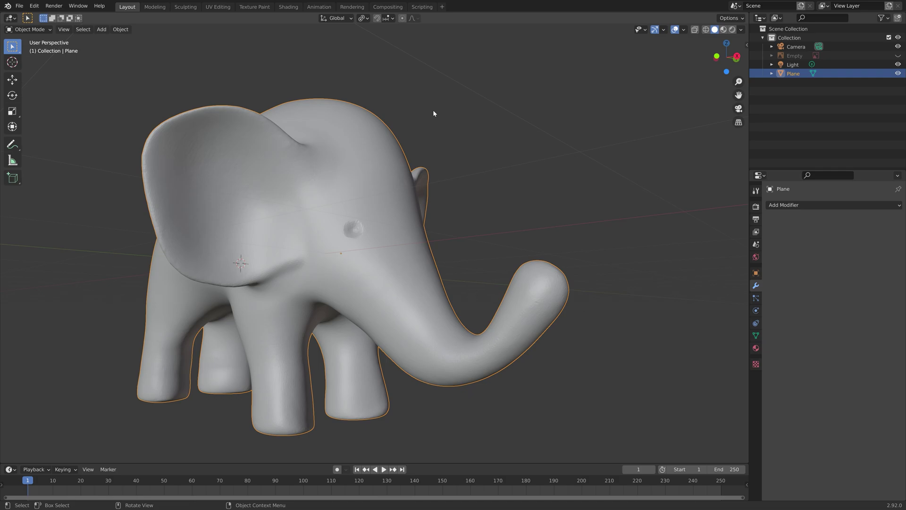
- Run all 3D-print checks on the elephant and clean up the mesh with Make Manifold
key(n)
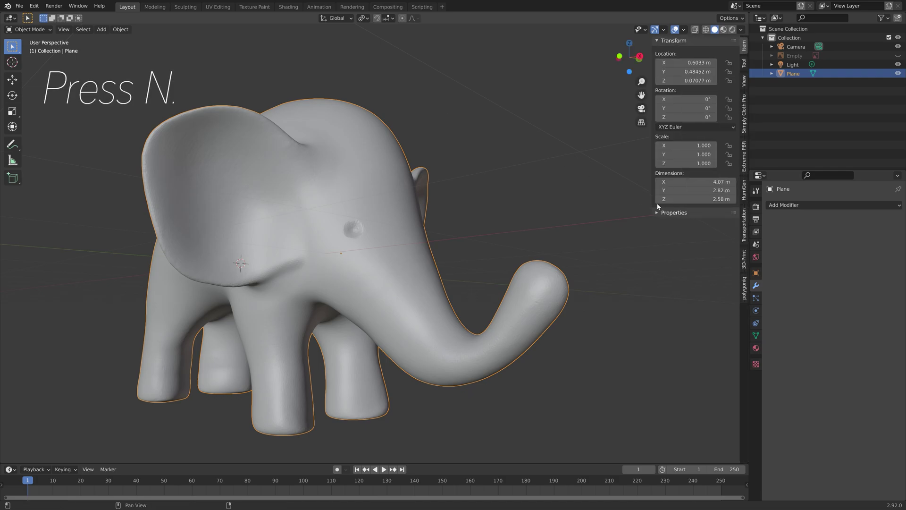
click(745, 257)
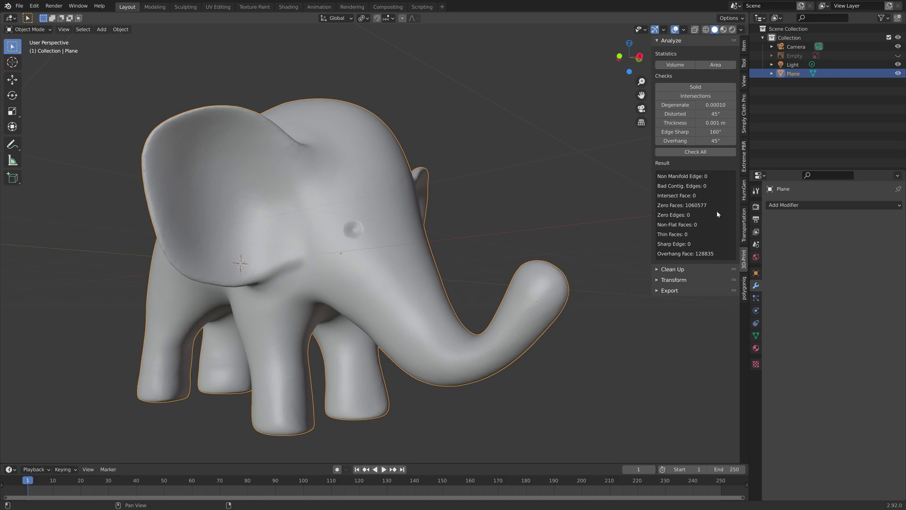
click(705, 152)
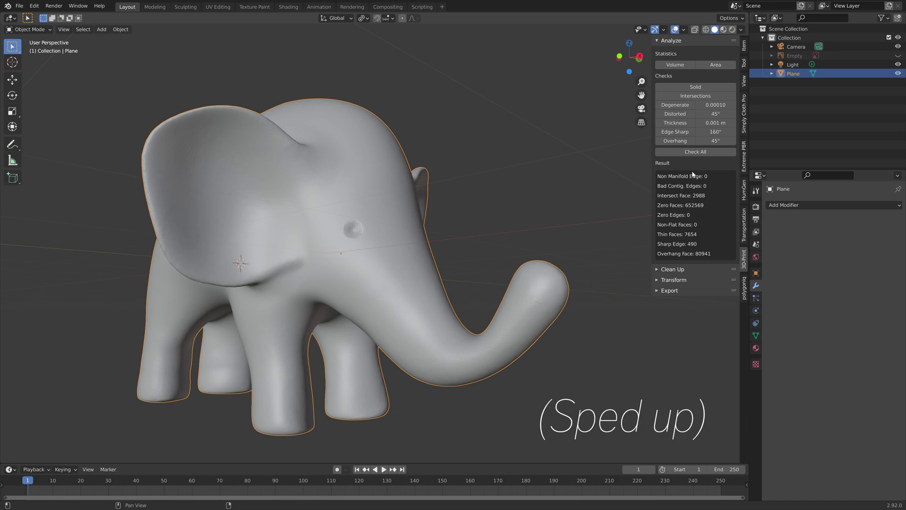
click(672, 269)
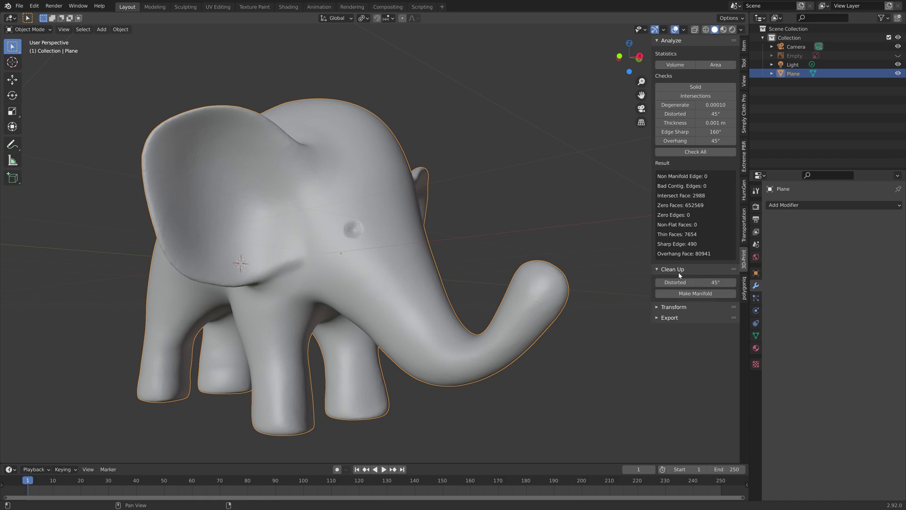
click(690, 295)
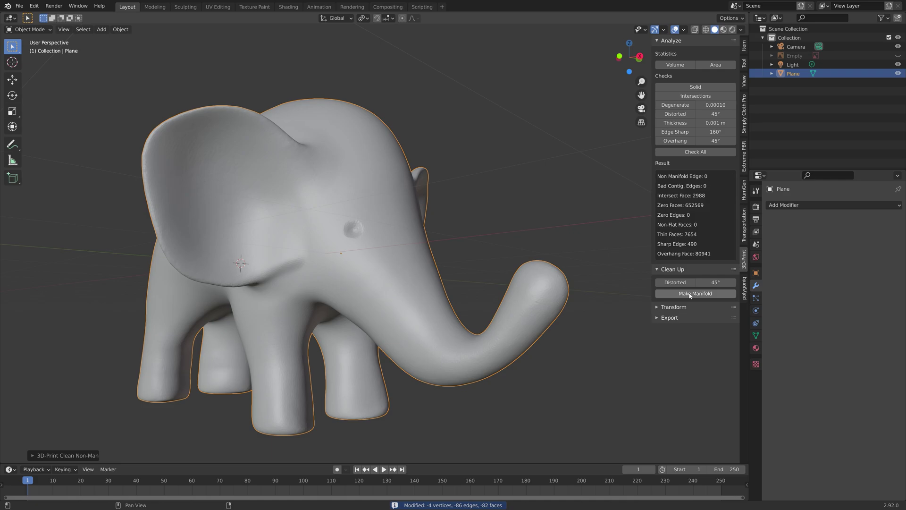
- Smooth the faceted eye area by adding a Catmull-Clark Subdivision Surface modifier at viewport level 1 and applying it
middle_drag(550, 277, 510, 279)
scroll(345, 241, up, 6)
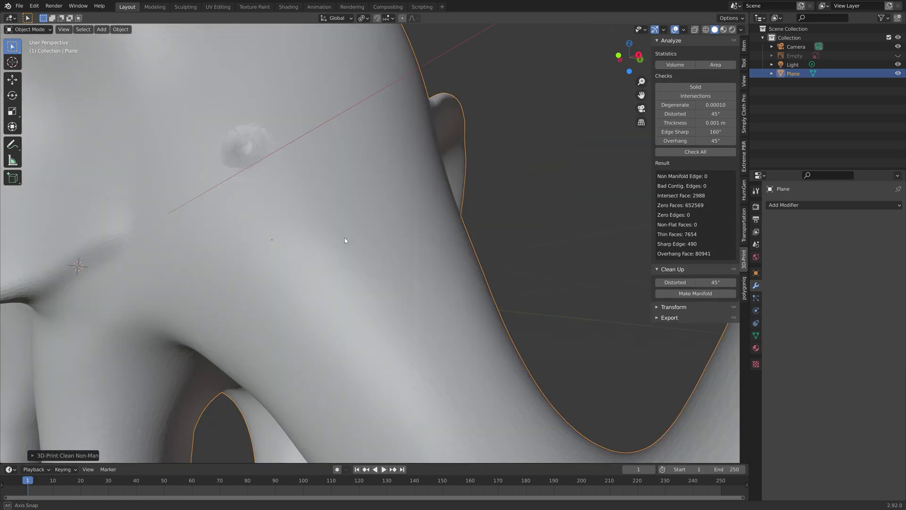
middle_drag(345, 241, 355, 245)
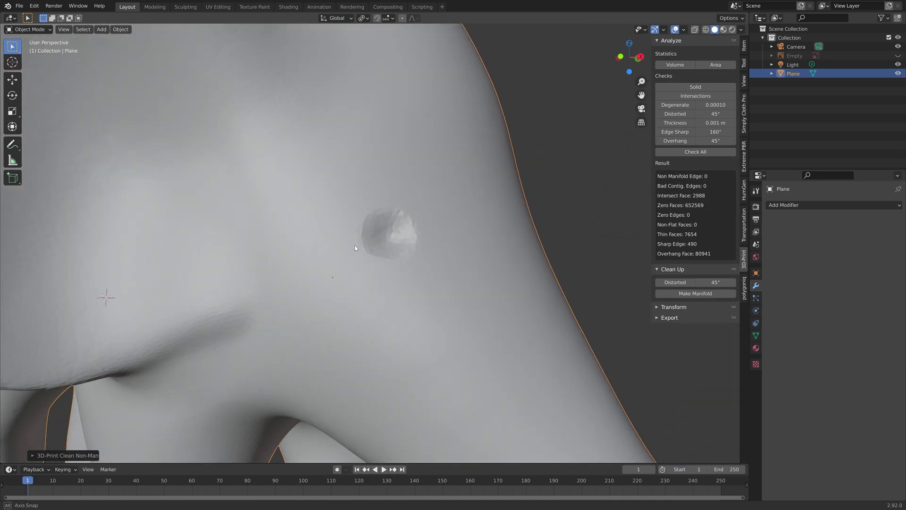
click(826, 205)
click(728, 364)
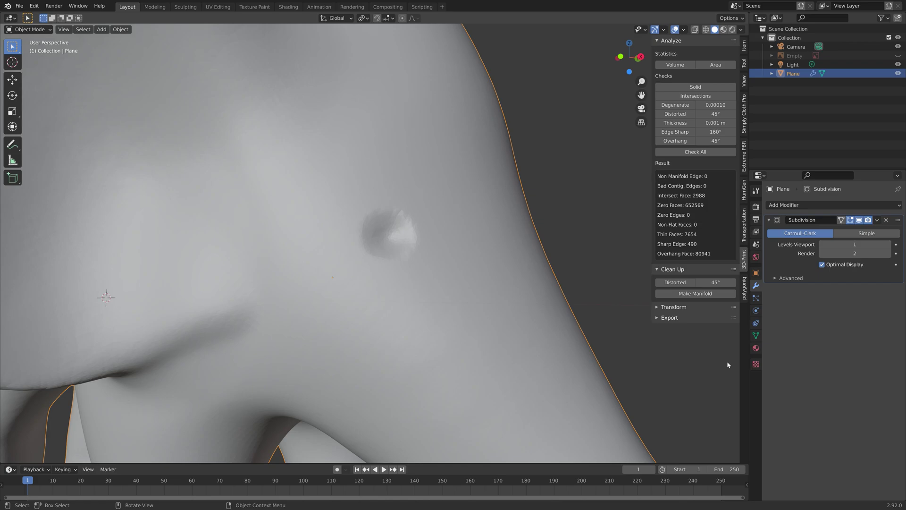
click(878, 220)
click(863, 233)
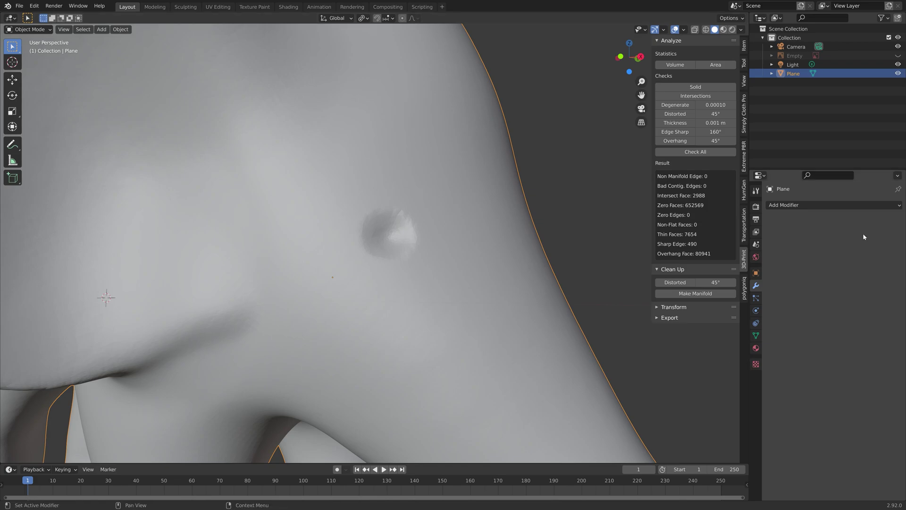
- Scale the whole elephant down uniformly to about 0.105 × 0.073 × 0.067 m
key(KP_Decimal)
middle_drag(436, 297, 472, 304)
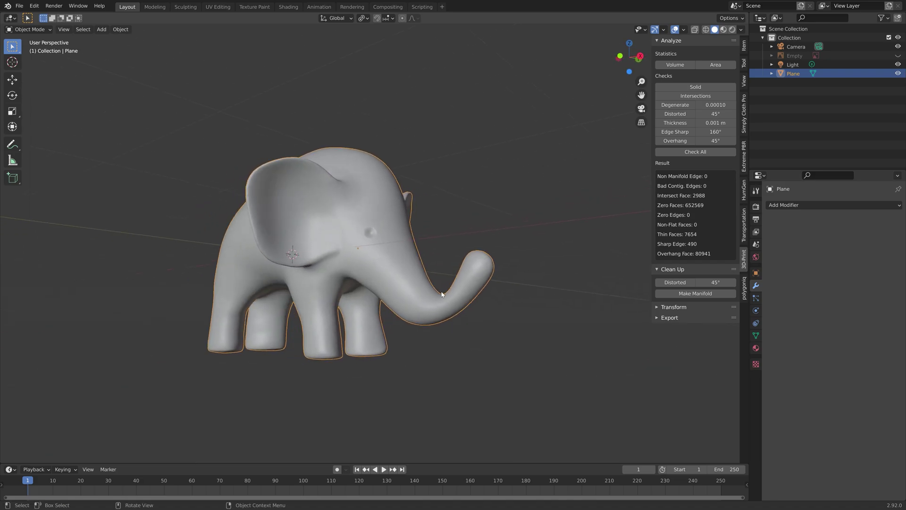
click(669, 318)
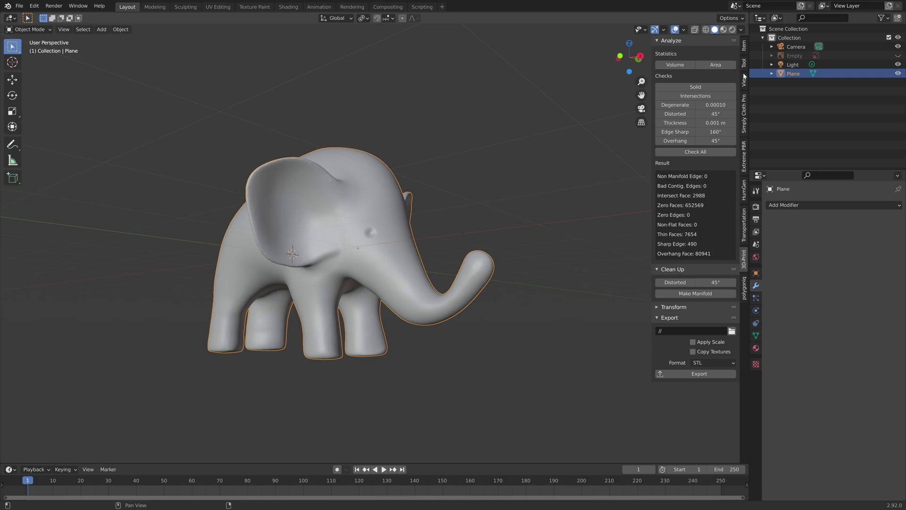
click(744, 51)
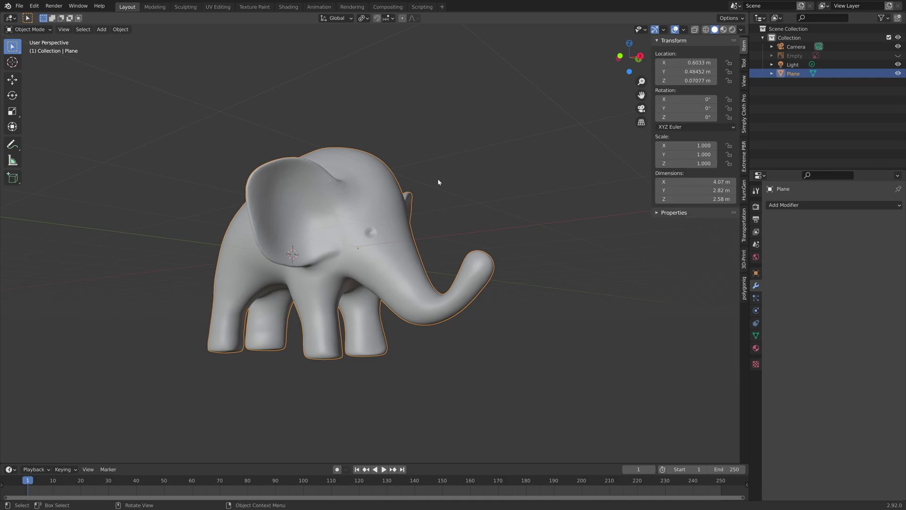
key(s)
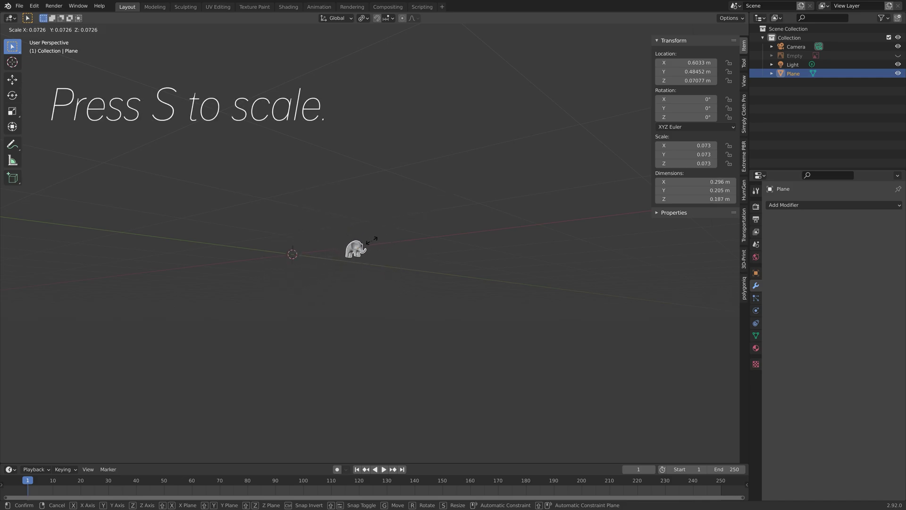
click(373, 241)
scroll(376, 251, up, 10)
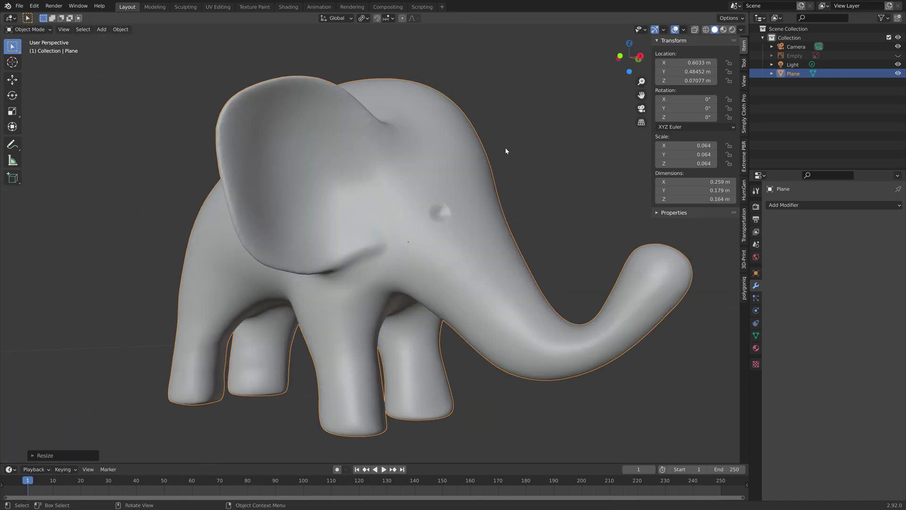
key(s)
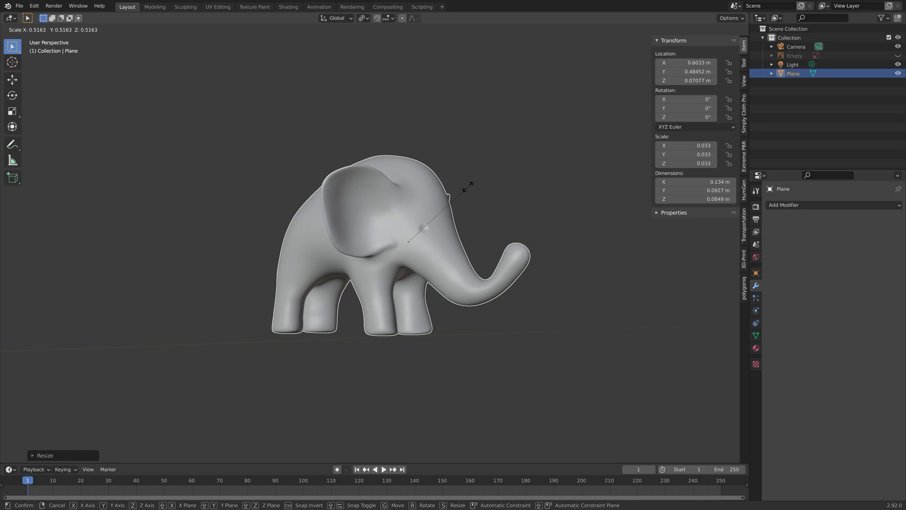
click(467, 187)
key(s)
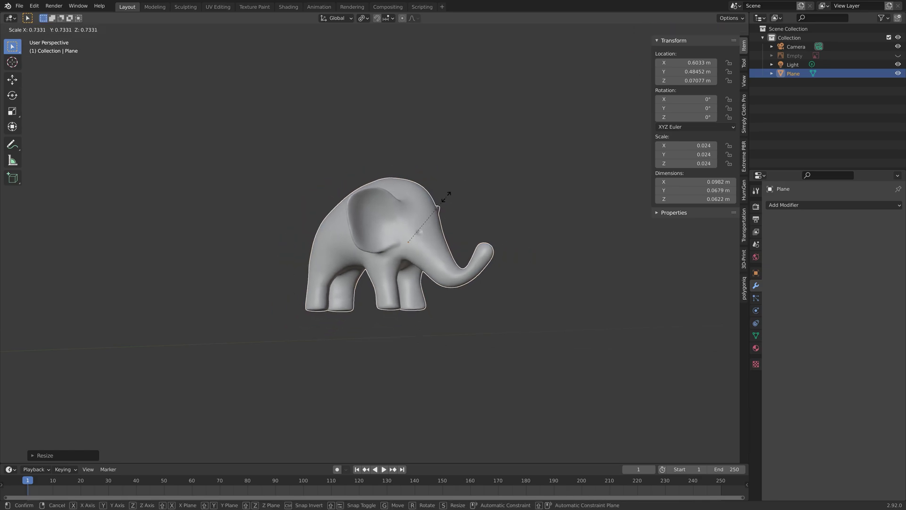
click(452, 198)
- Apply the elephant's scale transform so its reduced size becomes the object's base scale
key(ctrl+a)
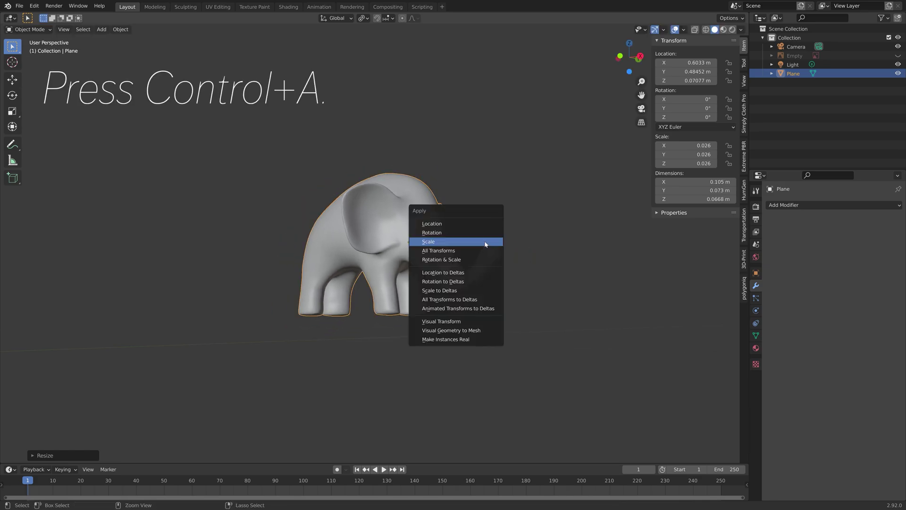
click(485, 245)
scroll(486, 249, up, 1)
middle_drag(485, 245, 519, 259)
- Create a folder named Print in D:\Blender and export the elephant there in STL format with the 3D-Print tools
click(744, 259)
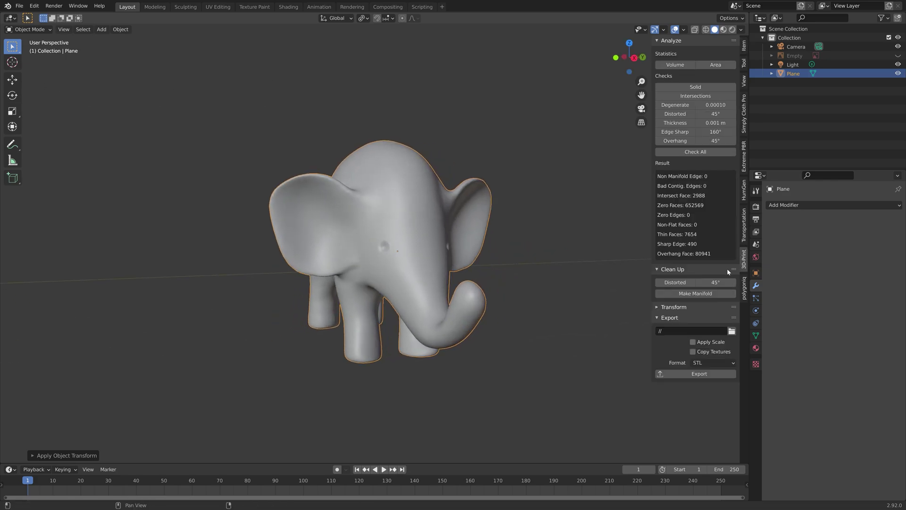
click(732, 331)
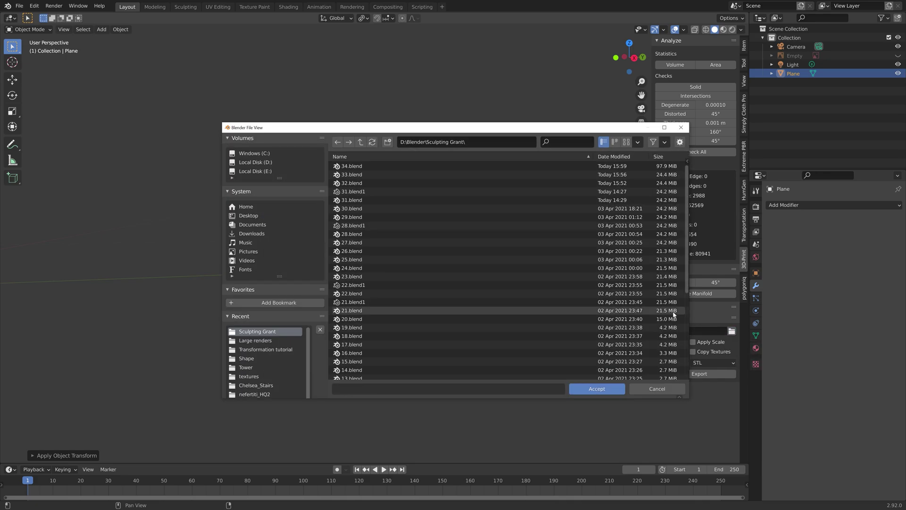
click(361, 142)
click(388, 141)
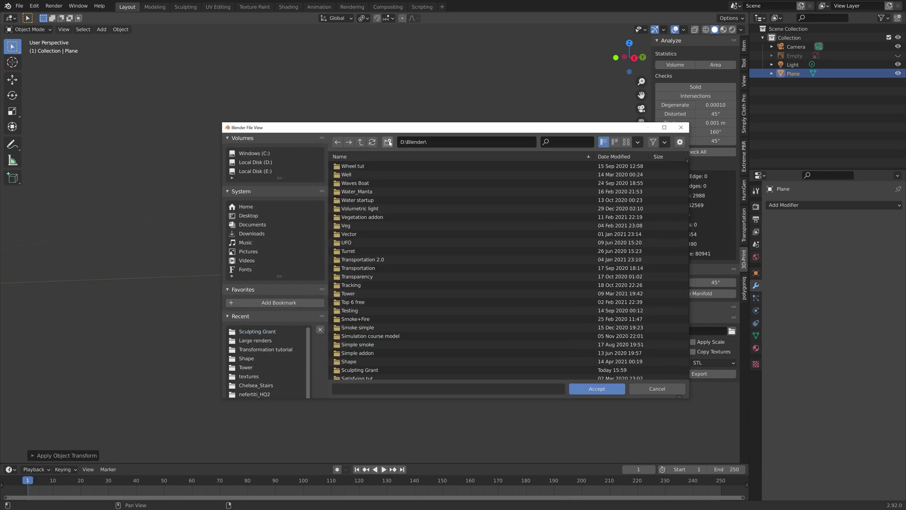
text(Print)
key(Return)
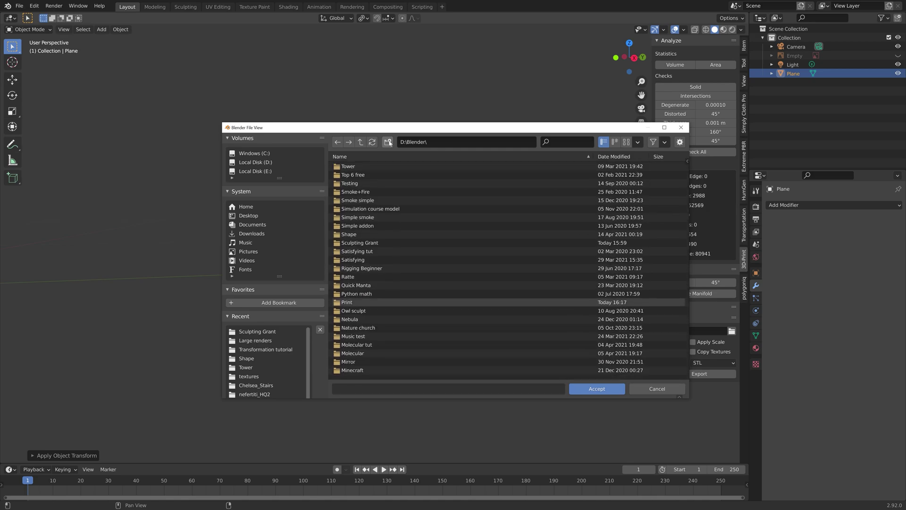
double_click(378, 257)
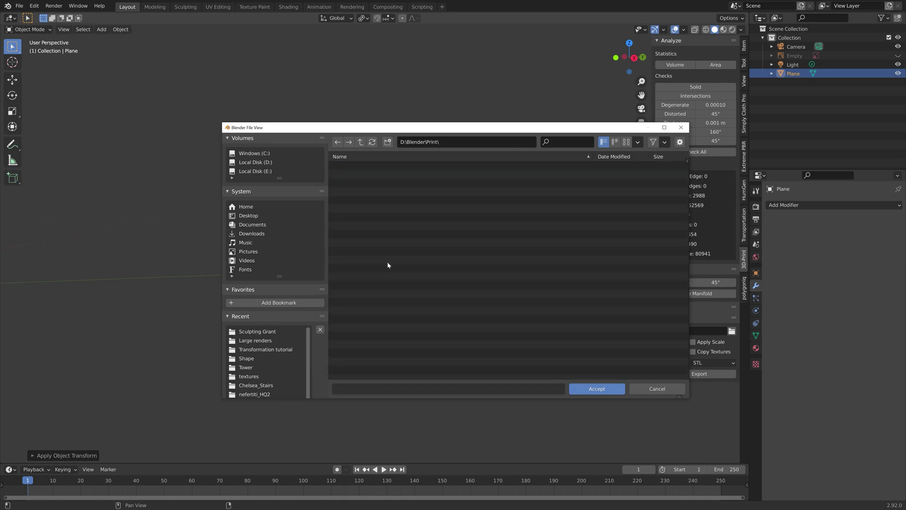
click(597, 388)
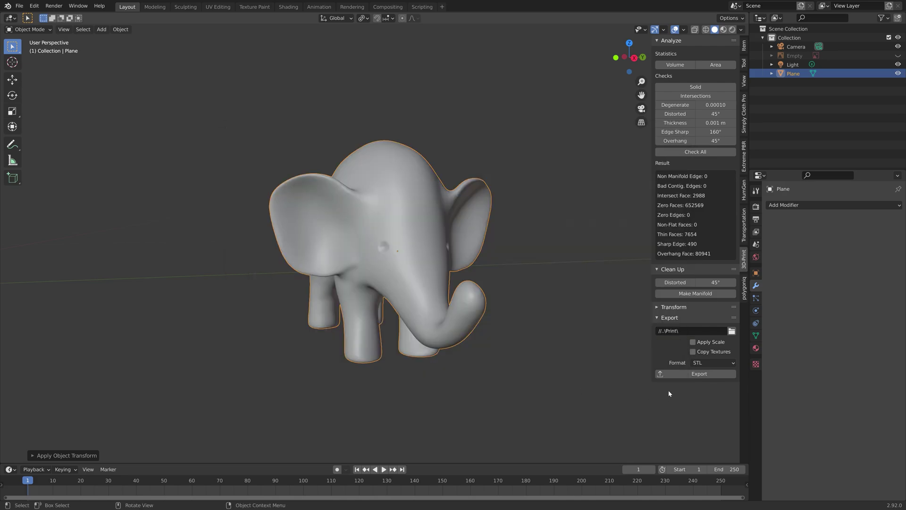
click(689, 374)
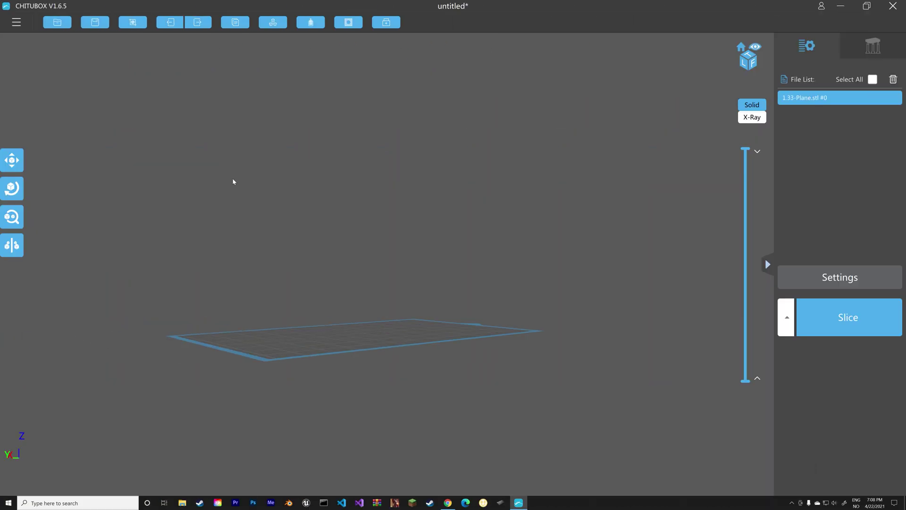
- Switch to CHITUBOX, load 33-Plane.stl from the Print folder and scale the model to the fit size
click(57, 23)
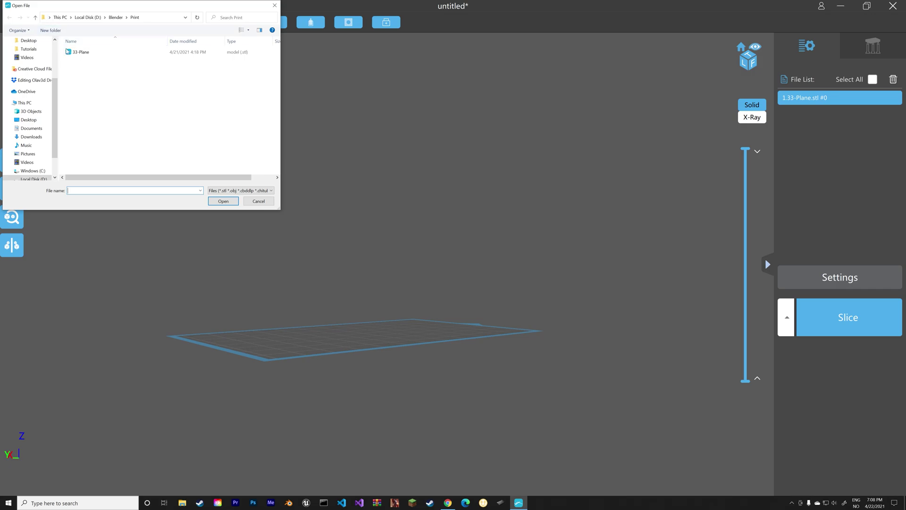
click(71, 53)
click(230, 204)
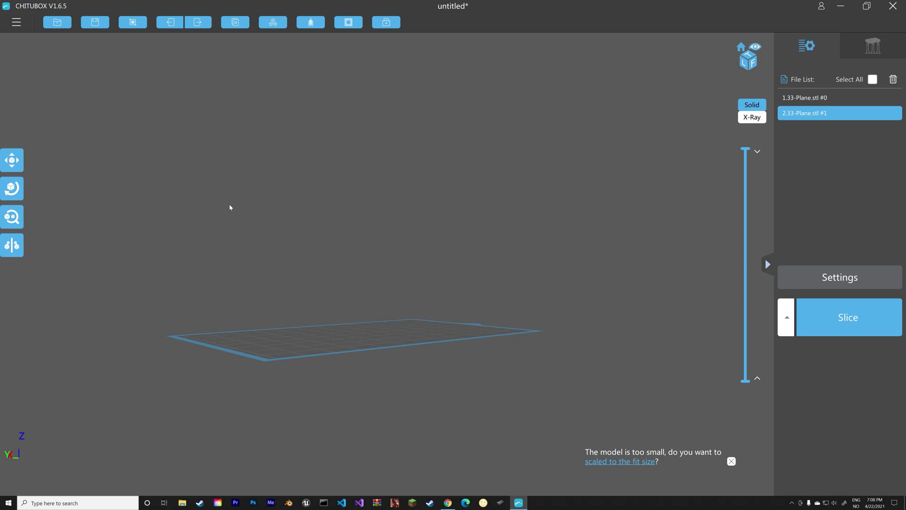
click(633, 461)
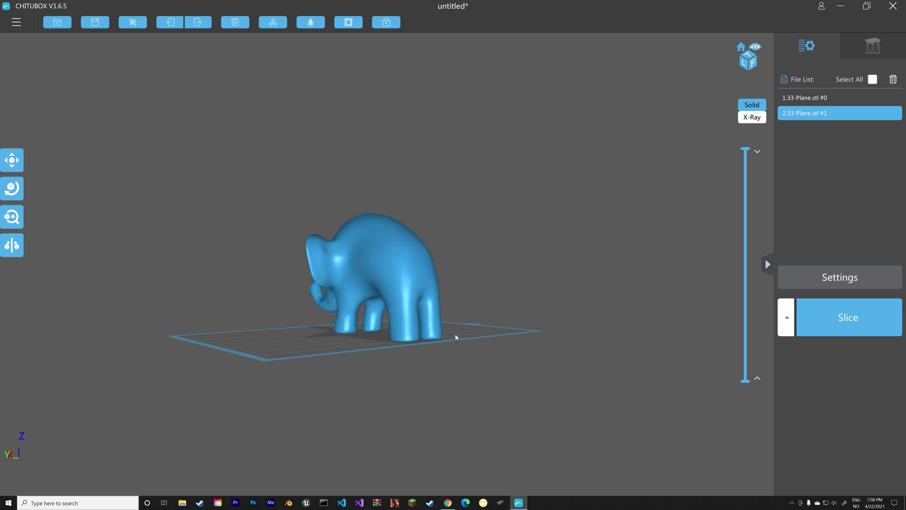
drag(455, 337, 545, 234)
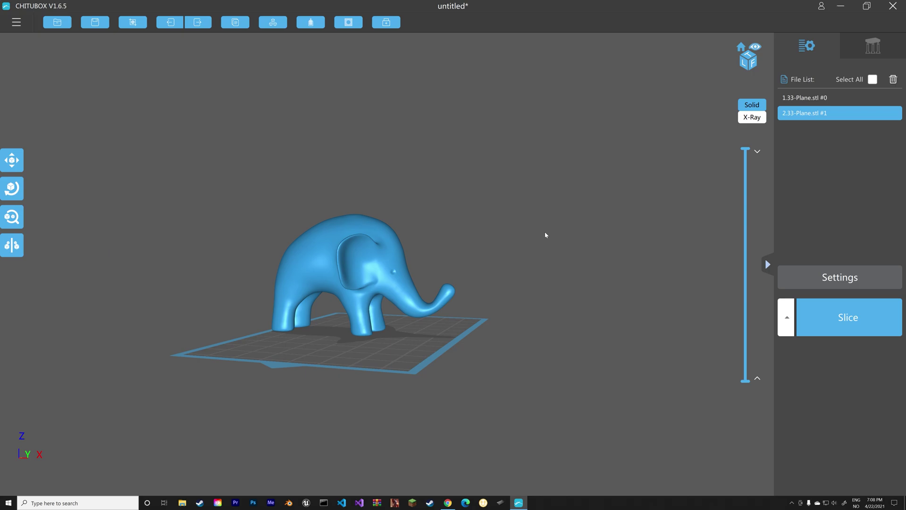
- Generate automatic medium supports for the whole elephant and check them from the side and from below
click(851, 45)
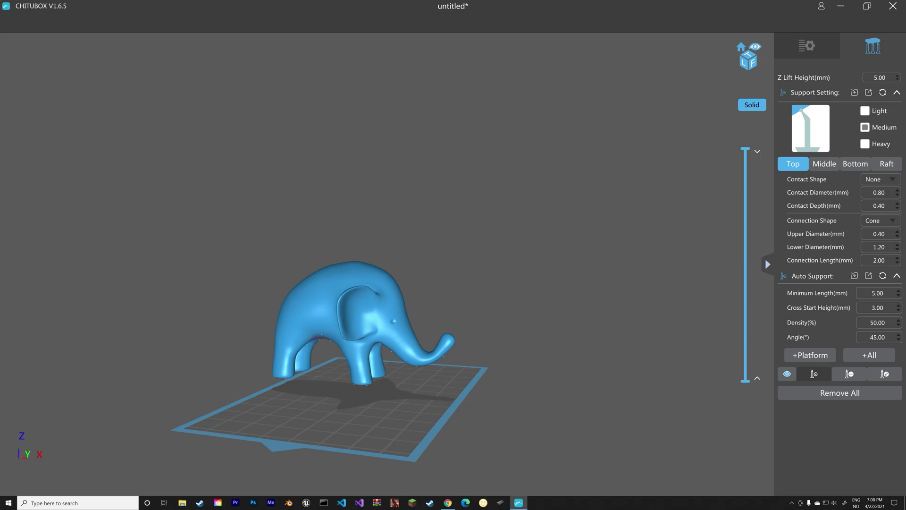
click(863, 356)
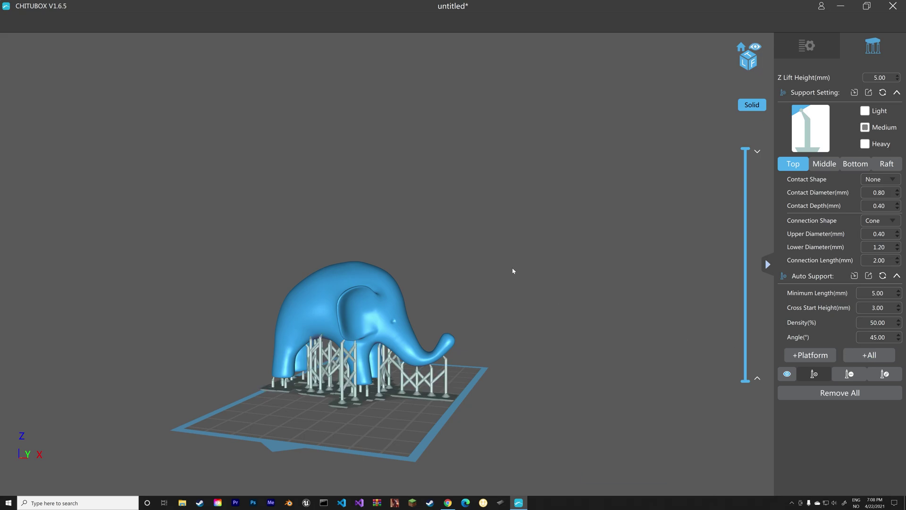
mouse_move(457, 269)
right_down()
mouse_move(427, 271)
mouse_move(447, 266)
right_up()
scroll(451, 263, up, 1)
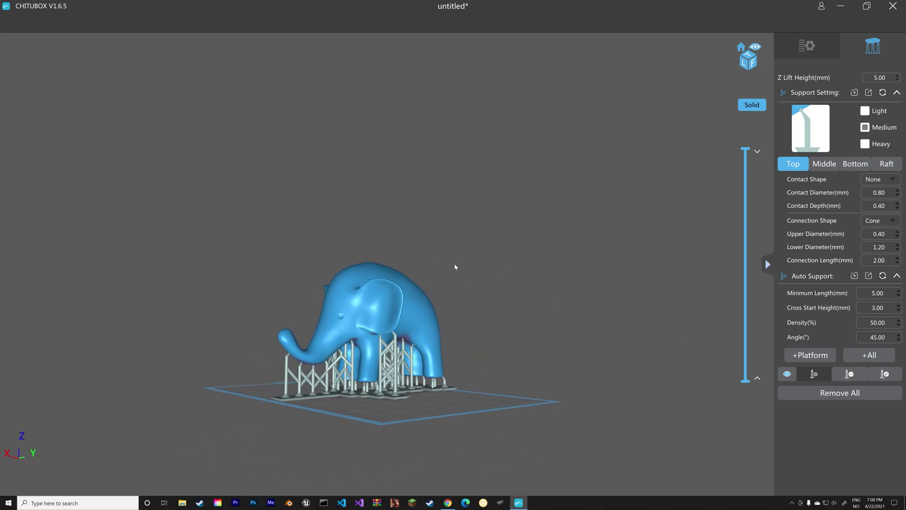
scroll(379, 353, up, 3)
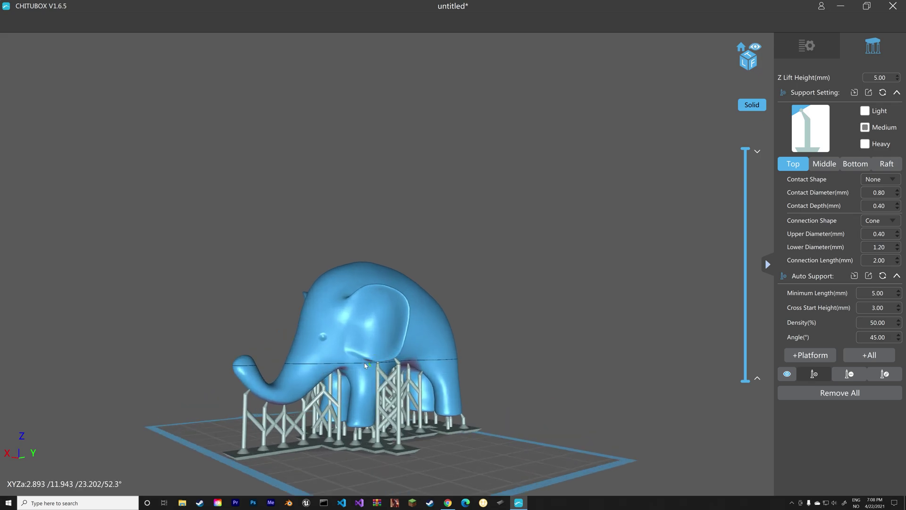
right_drag(379, 353, 351, 349)
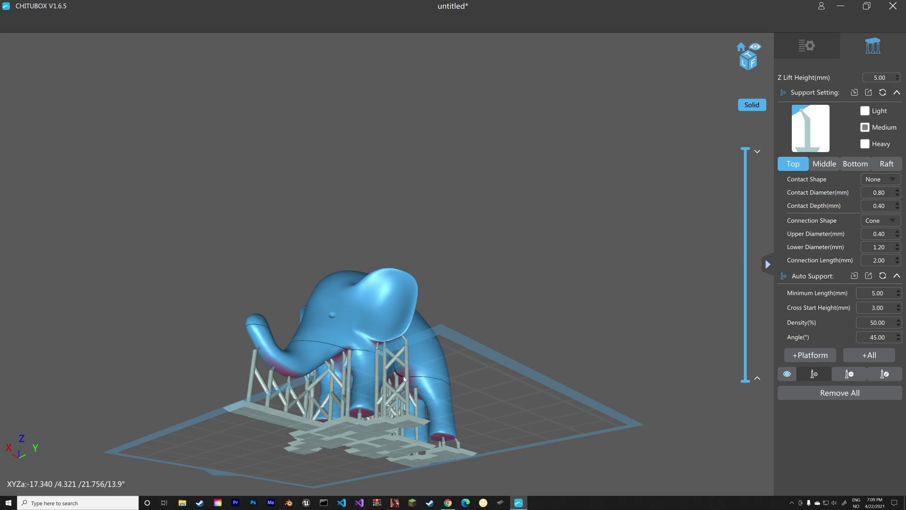
drag(506, 306, 508, 324)
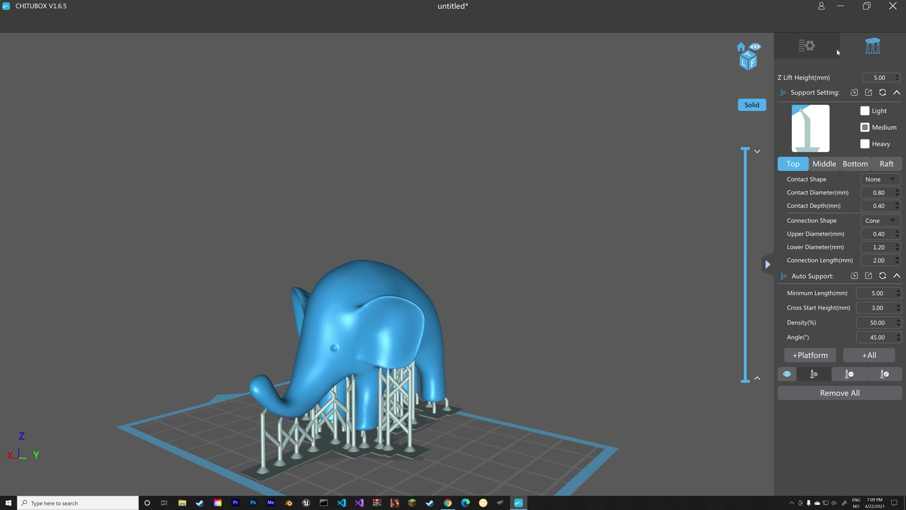
- Review the ELEGOO MARS 2 PRO profile's machine, resin, print, infill and advanced settings
click(823, 47)
click(840, 278)
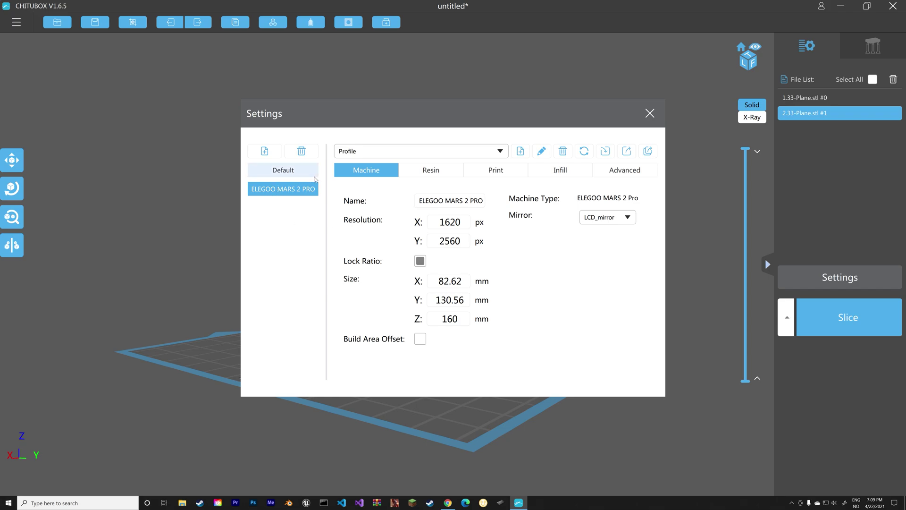
click(455, 172)
click(499, 174)
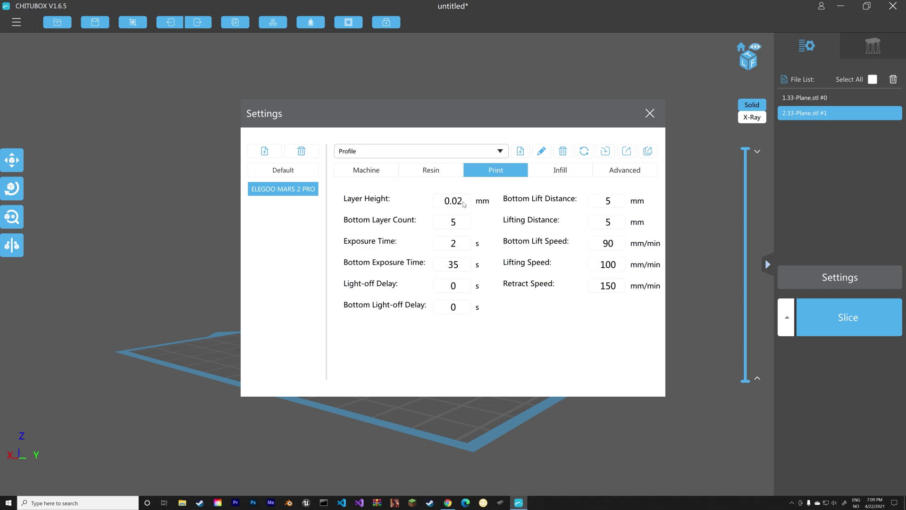
click(563, 175)
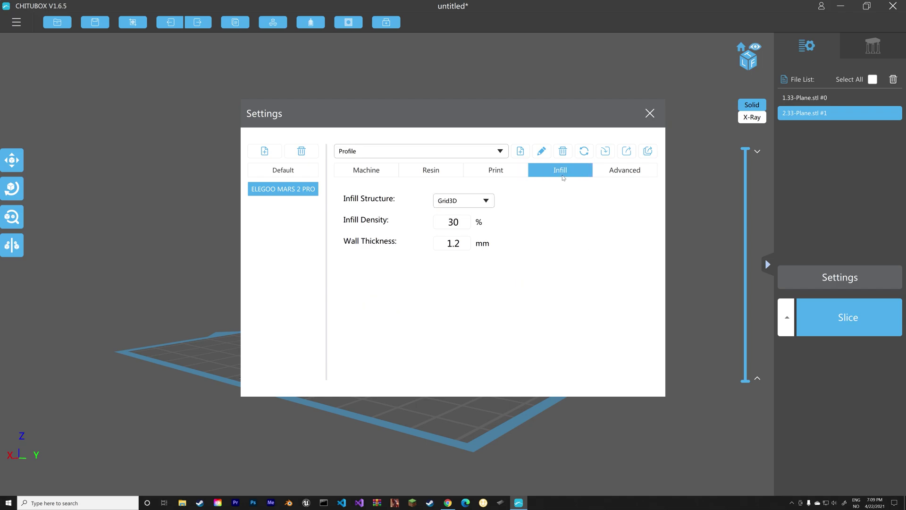
click(480, 206)
click(480, 203)
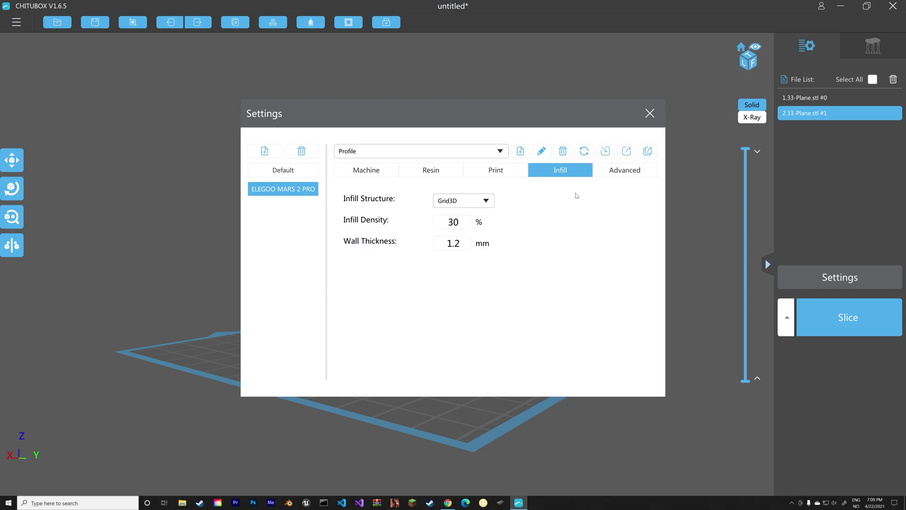
click(628, 174)
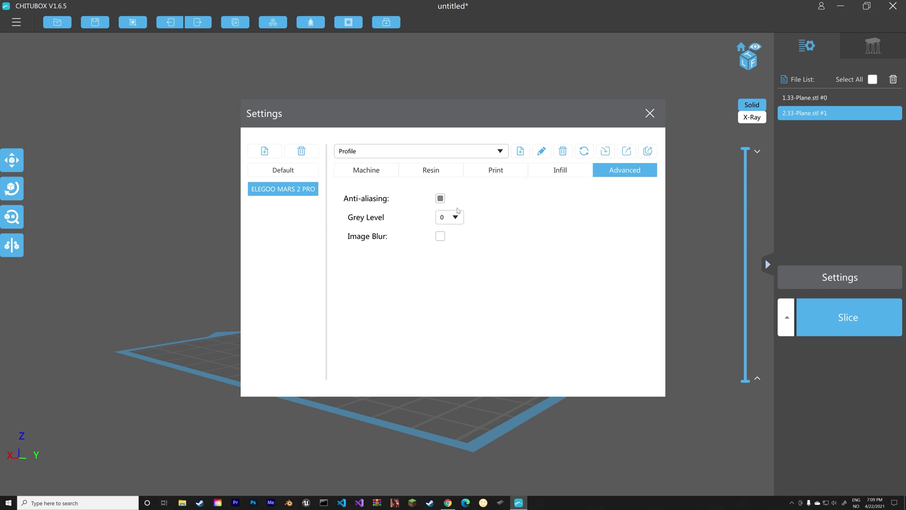
click(654, 114)
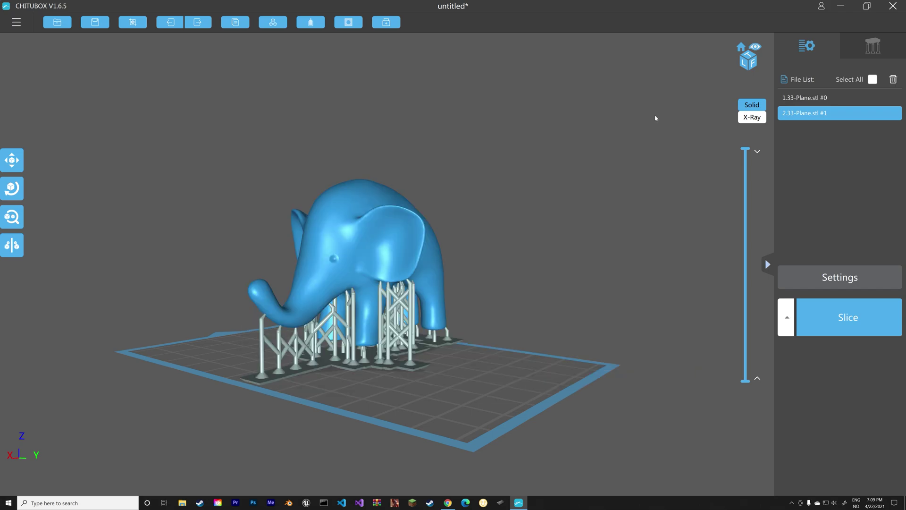
- Slice the supported elephant and inspect its layer cross-sections and internal infill
click(835, 318)
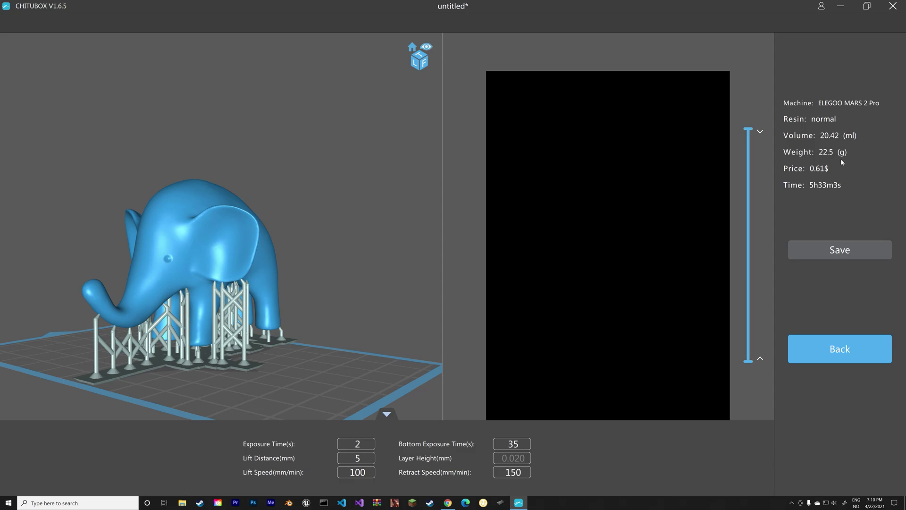
drag(748, 128, 748, 265)
drag(233, 264, 293, 236)
scroll(355, 220, up, 5)
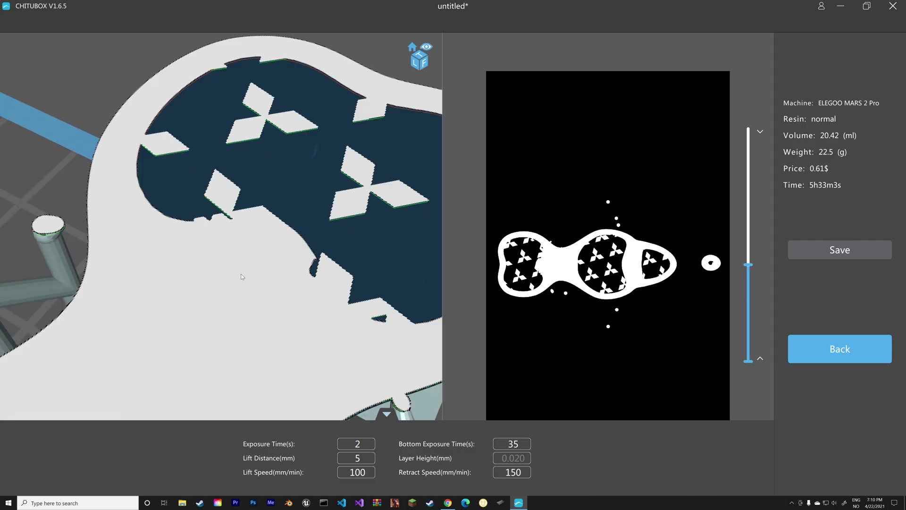
scroll(355, 220, down, 8)
drag(345, 251, 389, 253)
drag(749, 264, 748, 128)
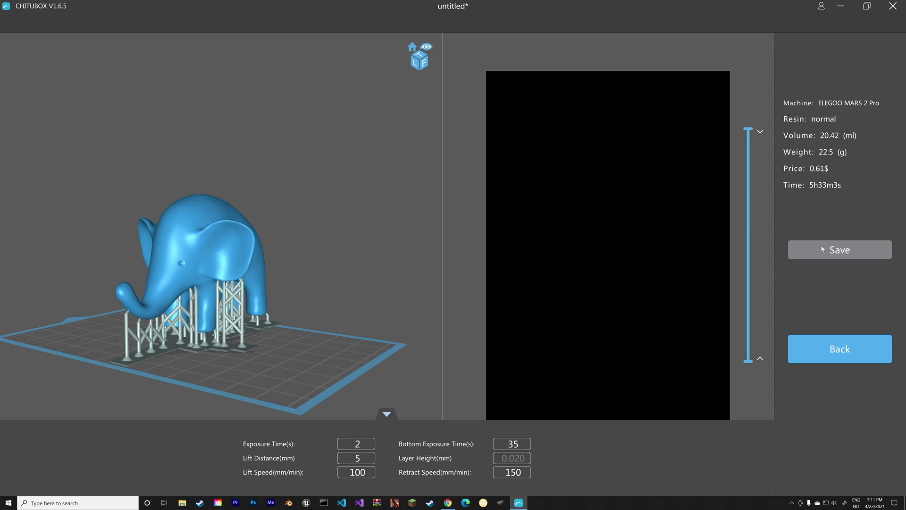
- Save the sliced model in the Downloads folder as a CHITUBOX slicer (.ctb) file named Final print 3
click(796, 249)
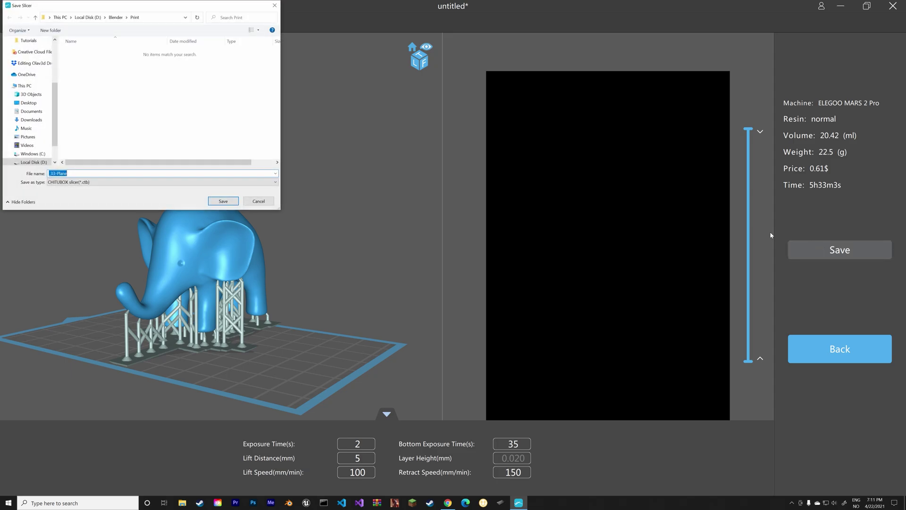
click(32, 120)
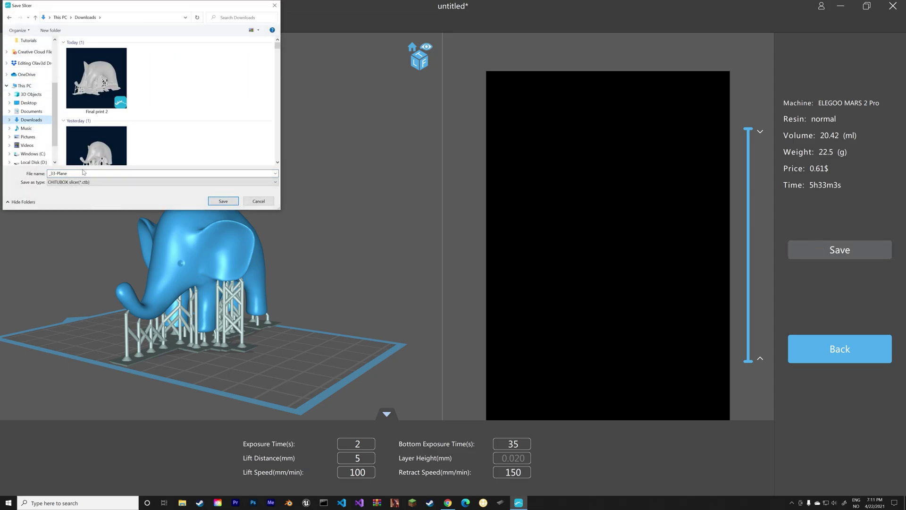
click(161, 173)
text(F)
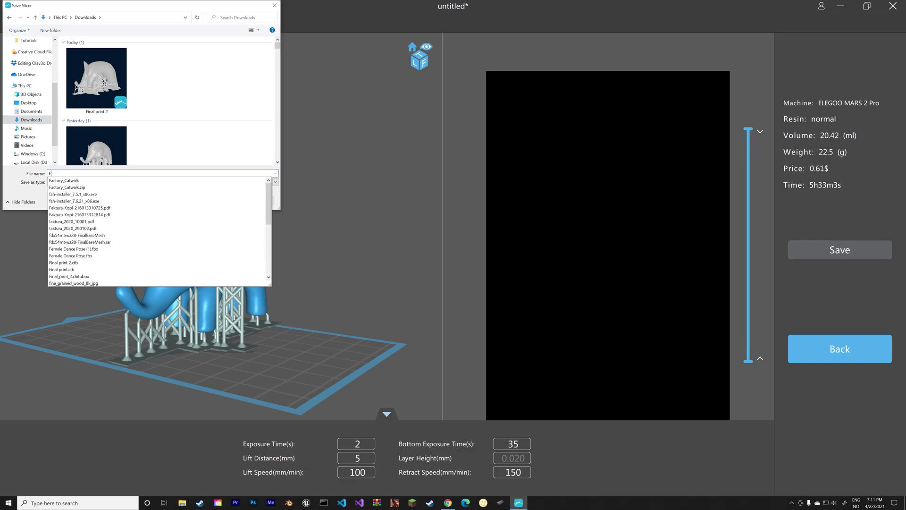
text(inal print)
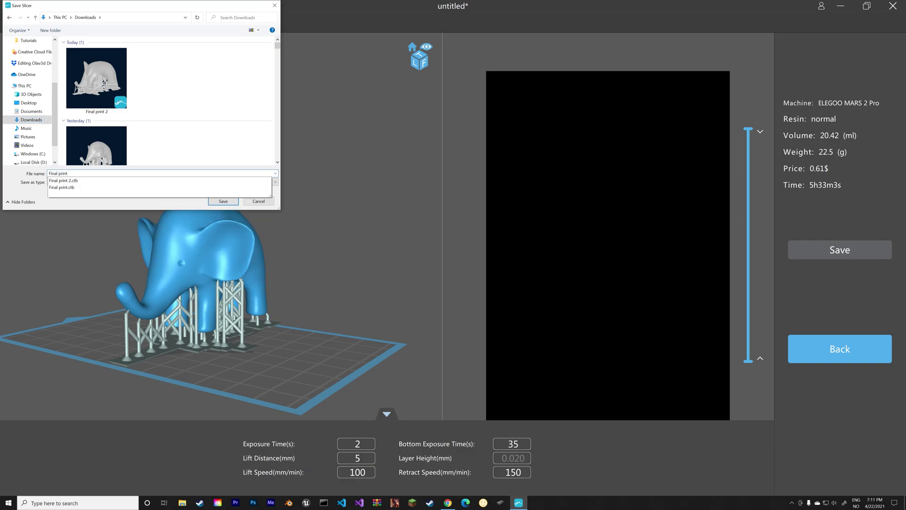
text( 3)
key(Return)
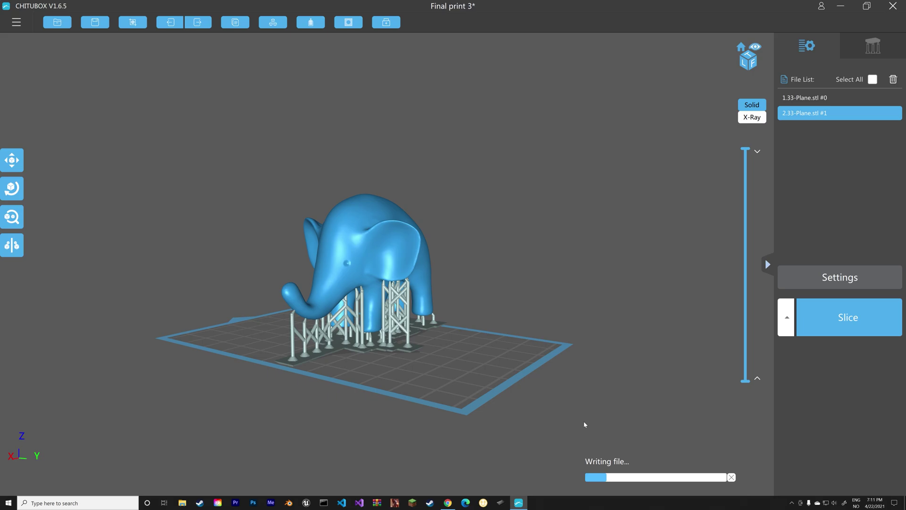